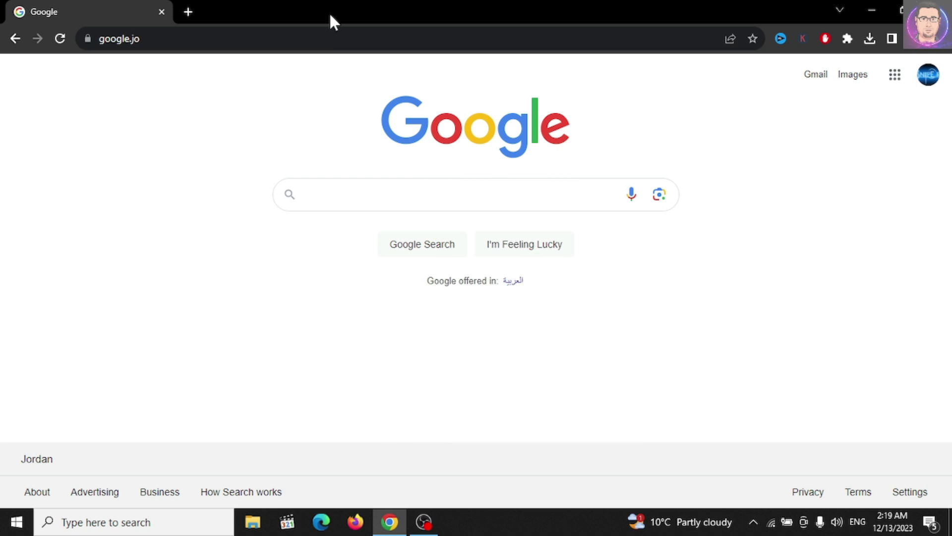
Search Google for "pc manager" and open the official Microsoft PC Manager website.
click(544, 201)
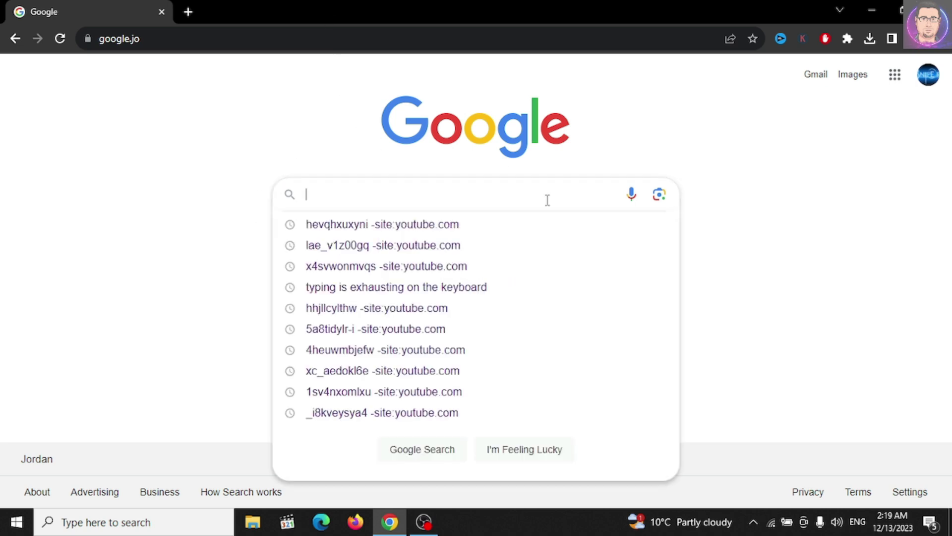
text(pc)
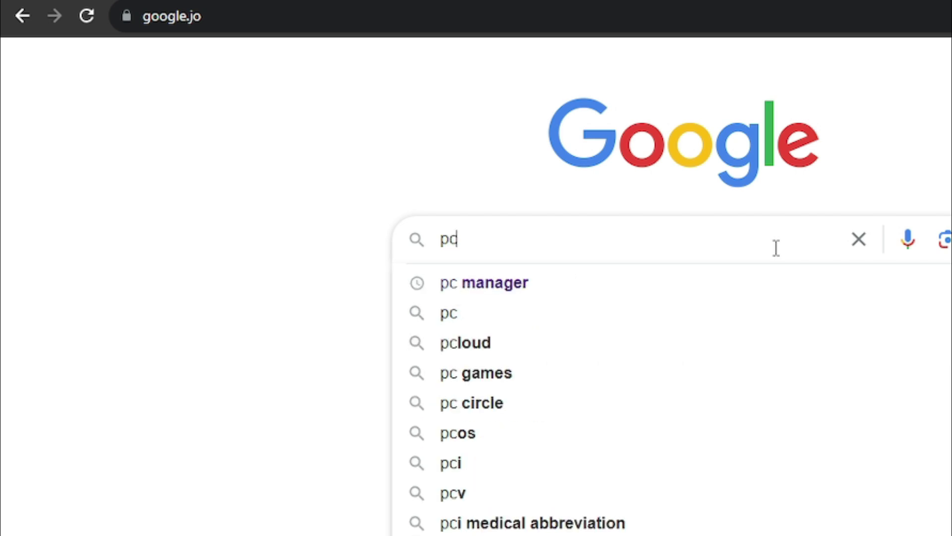
key(Down)
key(Return)
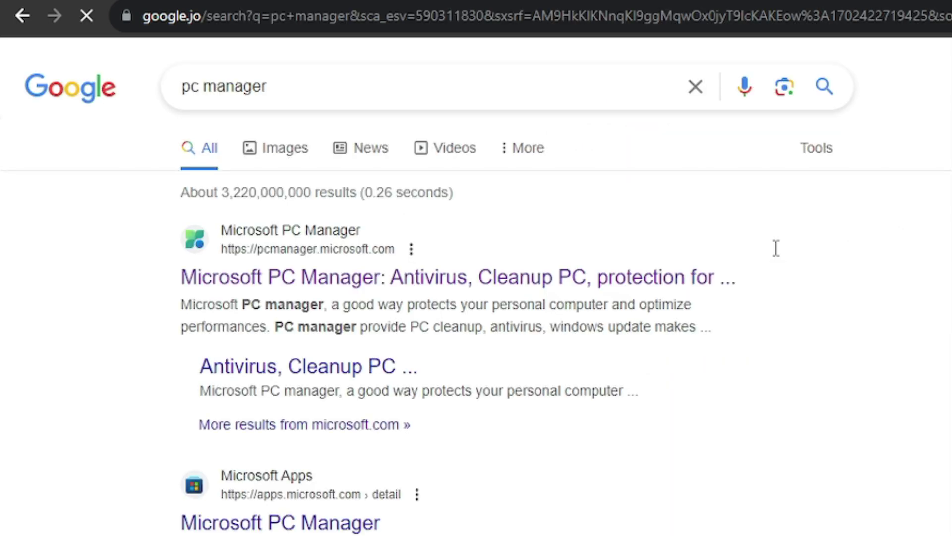
click(371, 284)
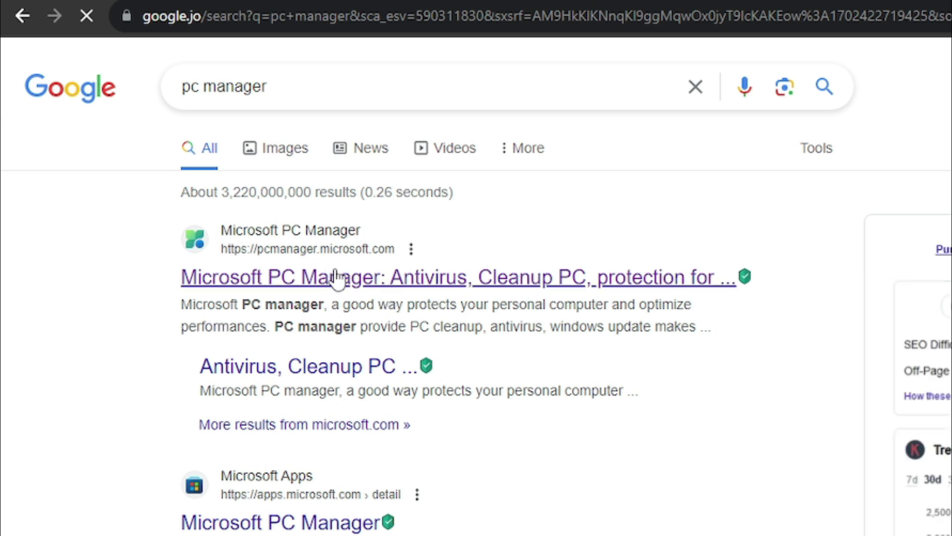
click(357, 288)
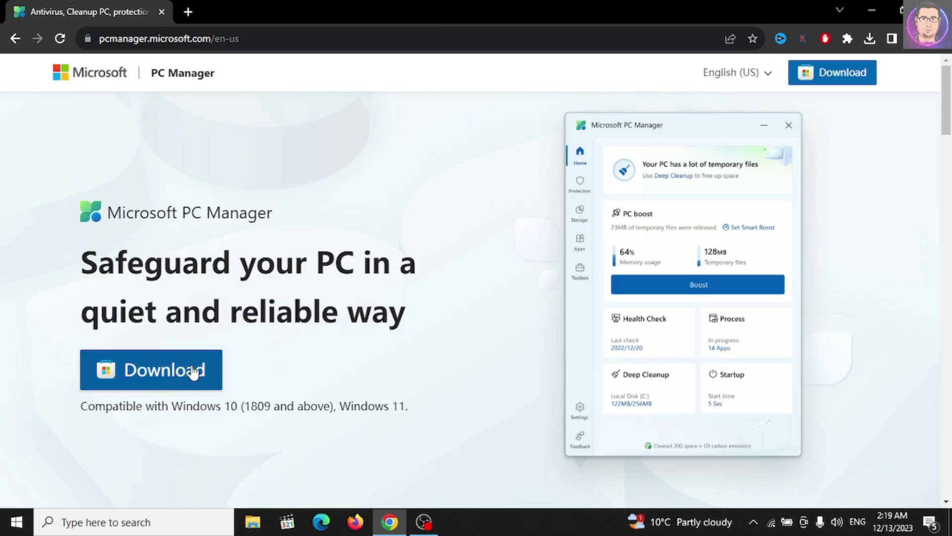
Go from the website's download link to the Microsoft Store listing and launch Microsoft PC Manager.
click(186, 381)
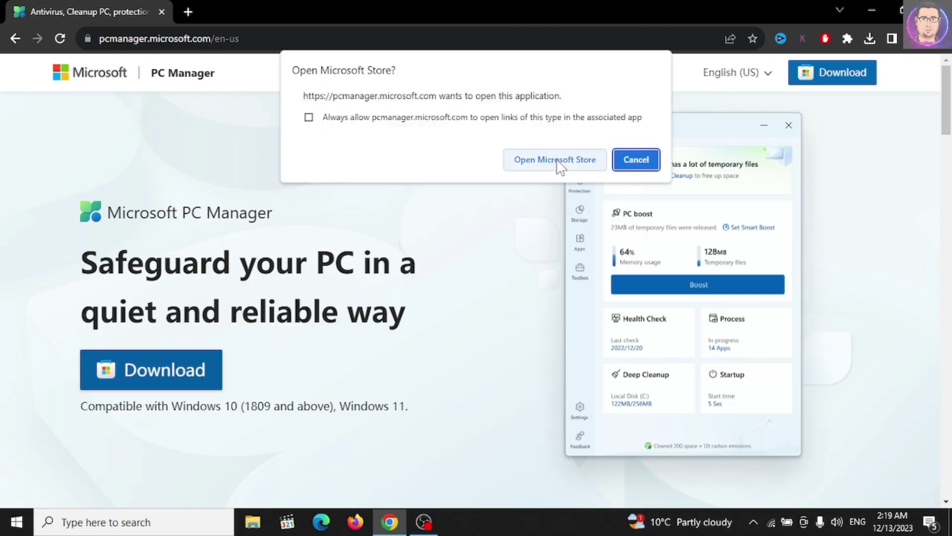
click(559, 162)
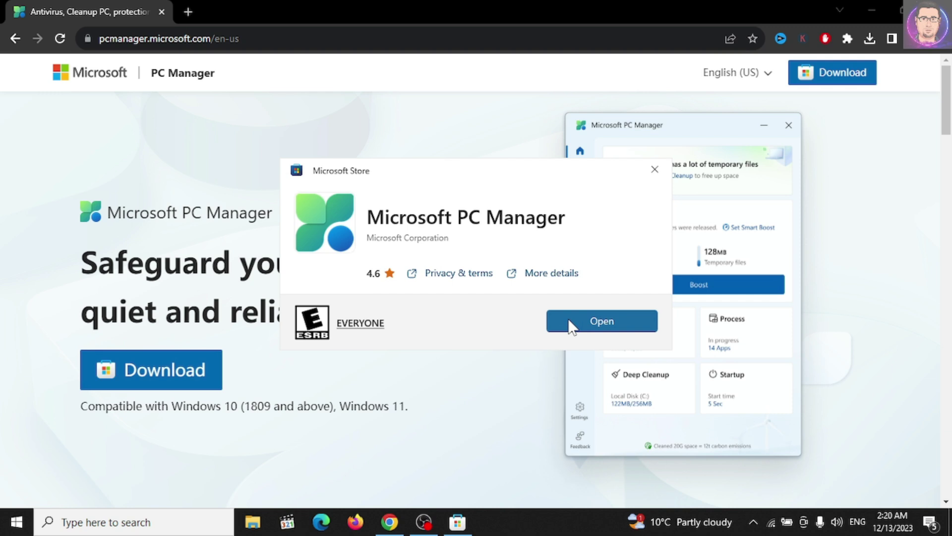
click(598, 325)
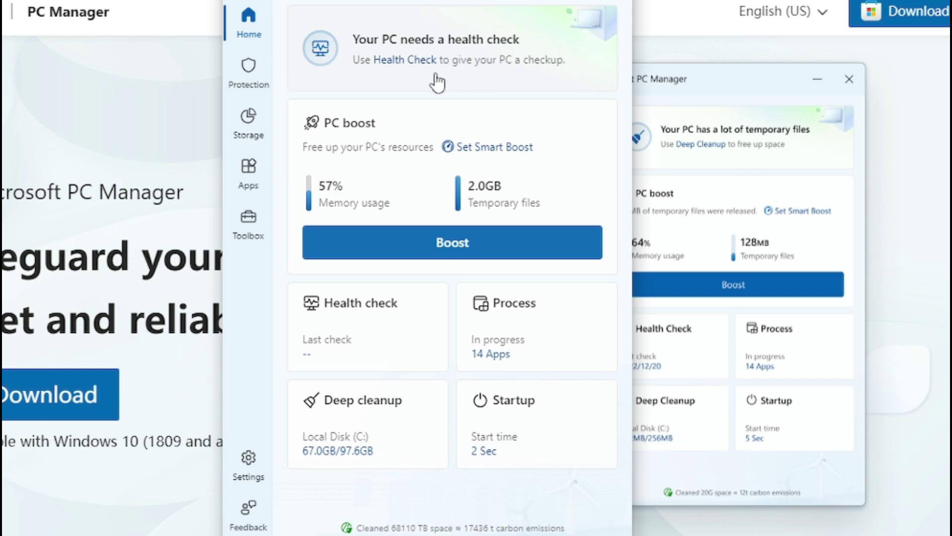
Run the health check, review its cleanup items and startup apps, and return to the home page.
click(411, 66)
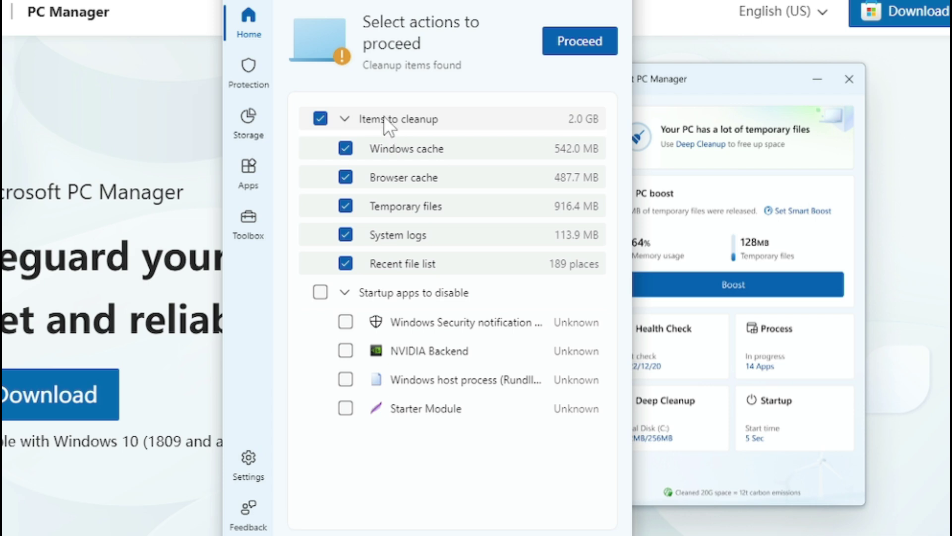
click(249, 21)
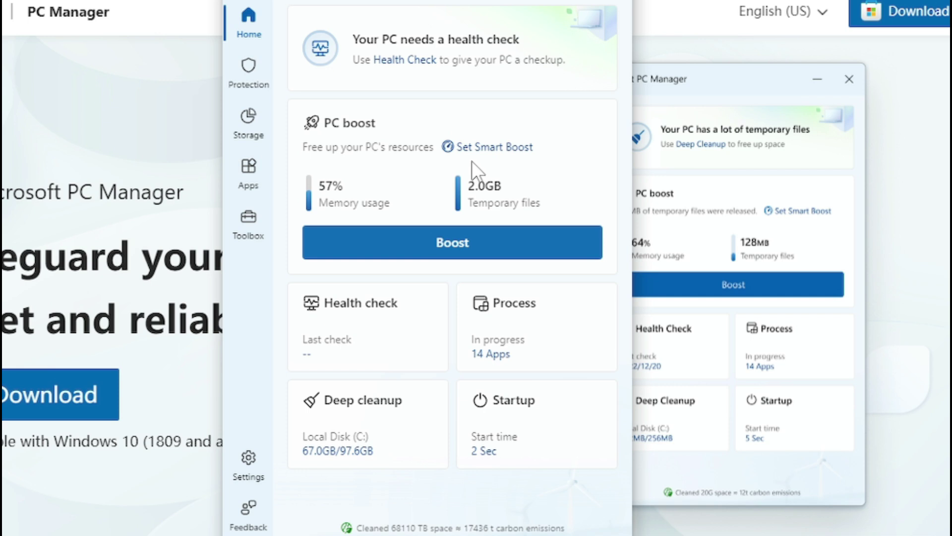
Try out Smart boost in the boost settings, leave it off, and return to the home page.
click(491, 147)
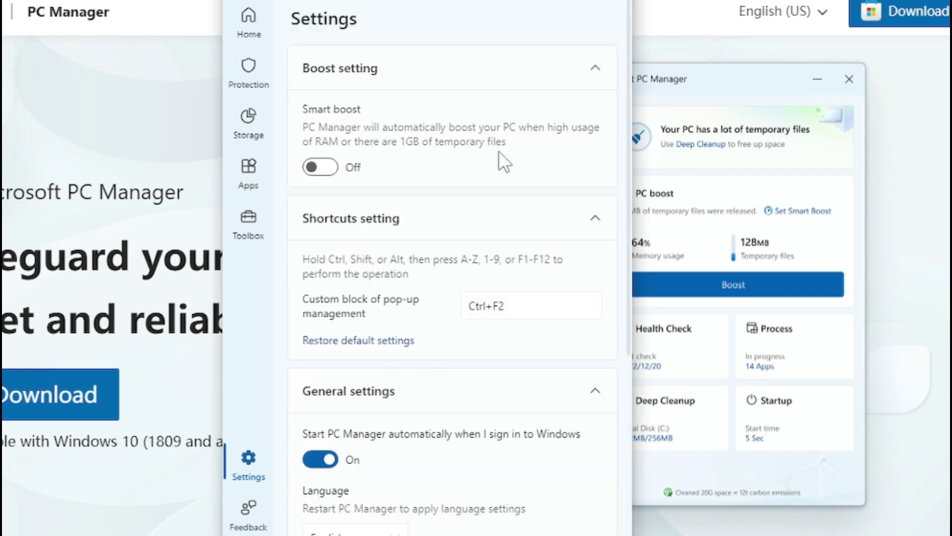
click(328, 168)
click(327, 169)
click(334, 168)
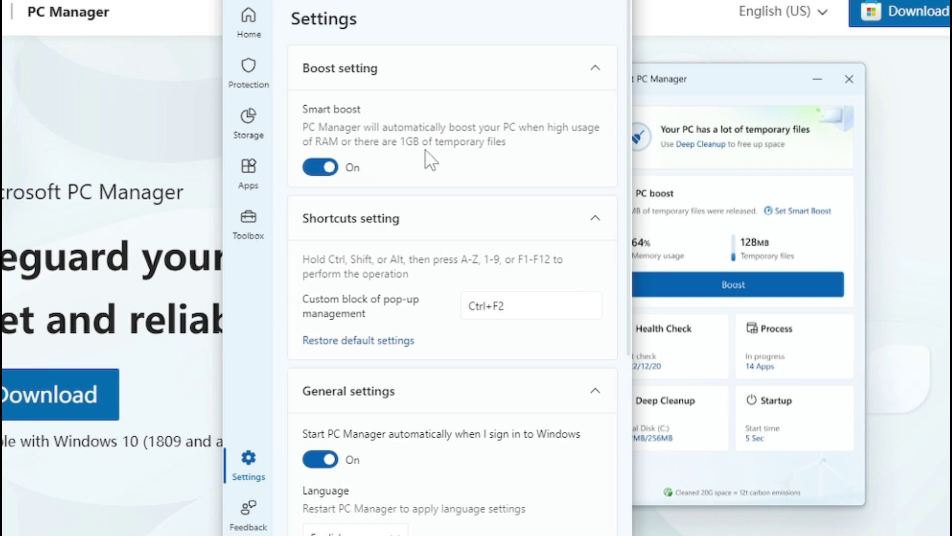
click(320, 169)
scroll(372, 416, down, 2)
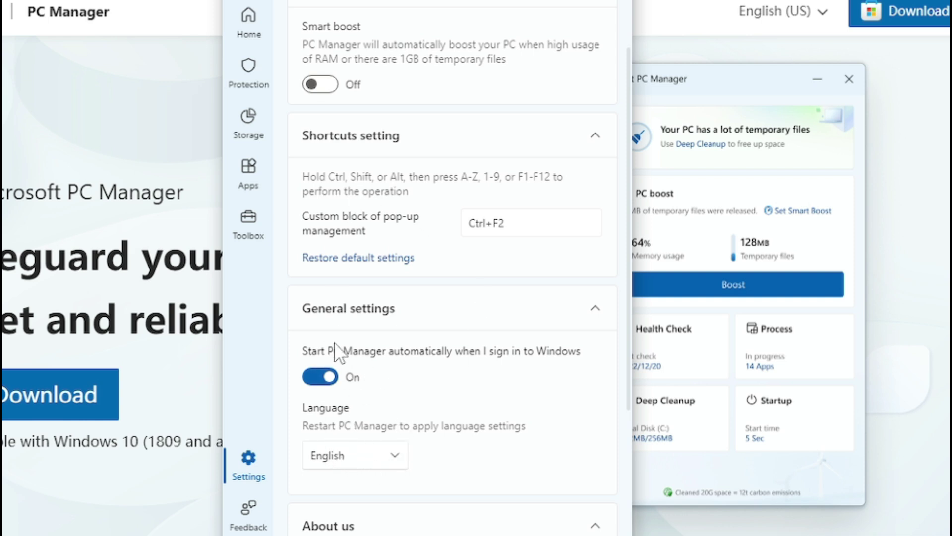
click(248, 23)
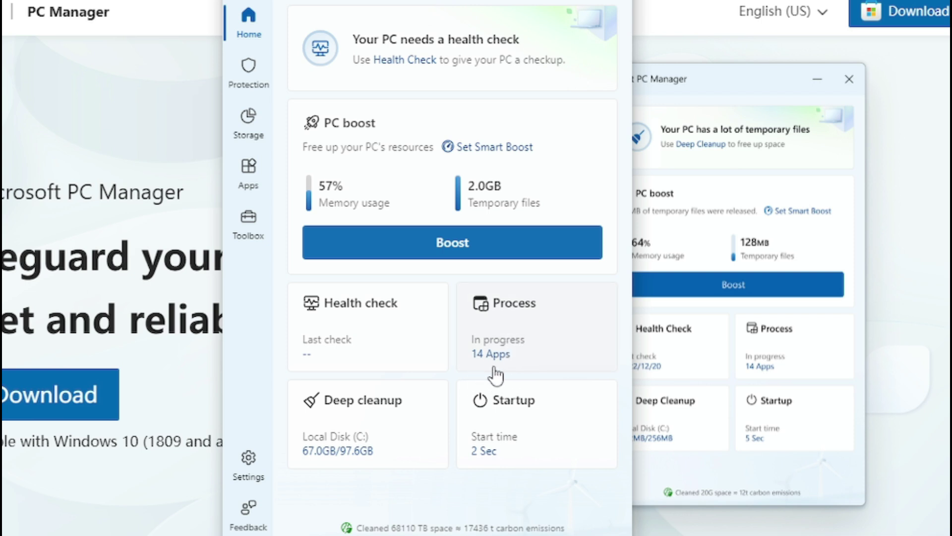
Examine the running apps in Process management and the items offered by the Health check.
click(497, 341)
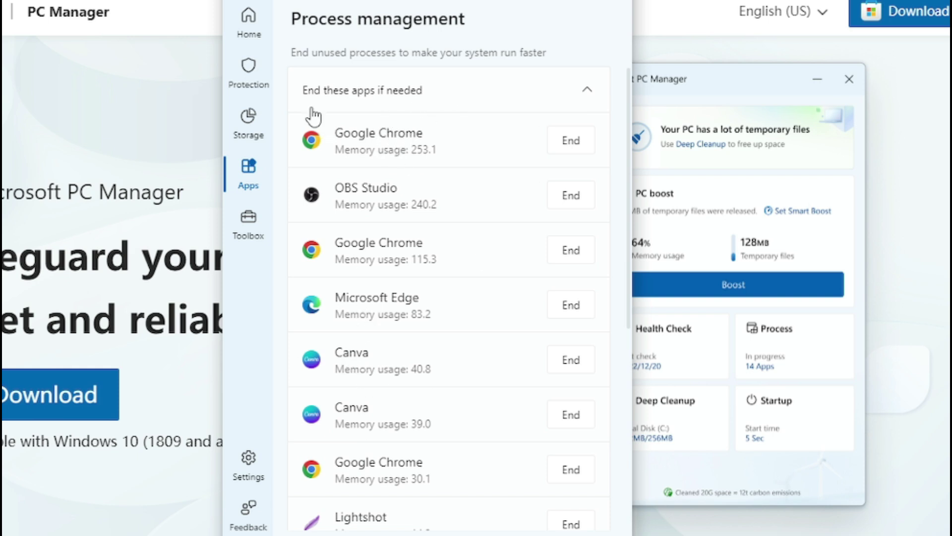
click(250, 31)
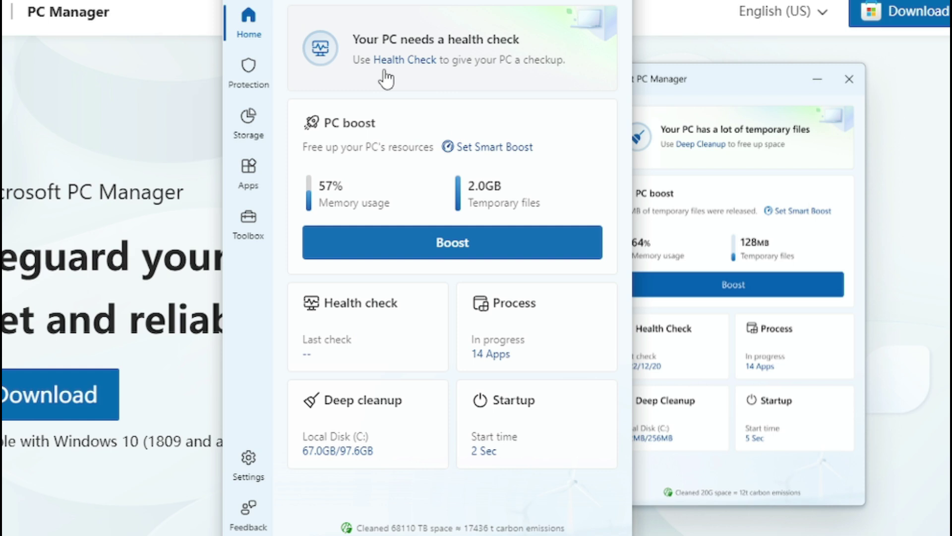
click(341, 347)
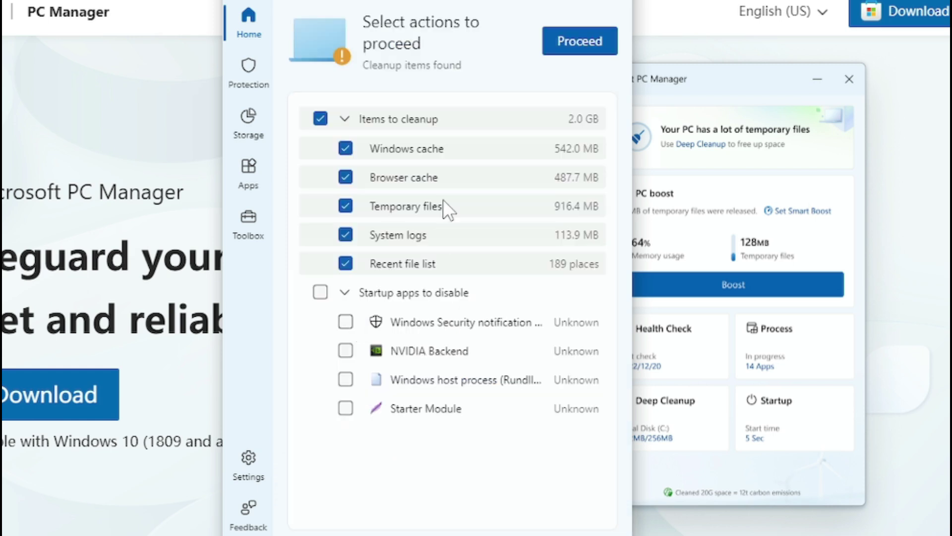
click(256, 29)
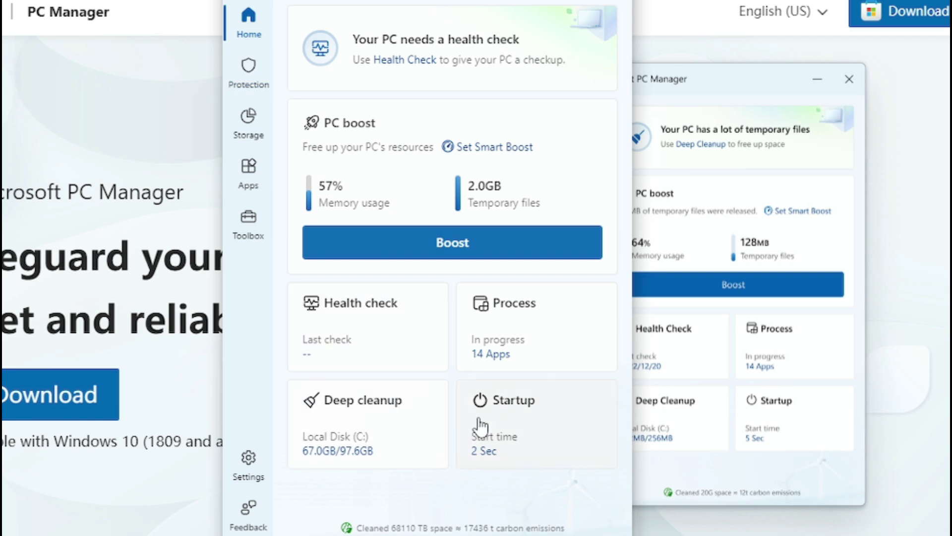
Review the startup apps and switch the system restriction removal tool's startup entry on and off again.
click(504, 424)
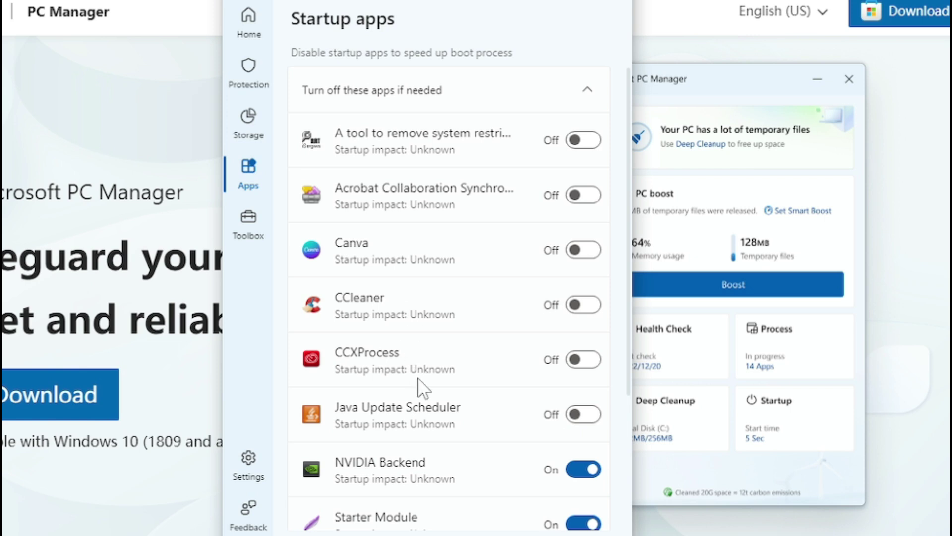
scroll(421, 403, down, 2)
scroll(421, 404, up, 2)
click(588, 142)
click(577, 145)
click(576, 143)
click(575, 143)
click(248, 21)
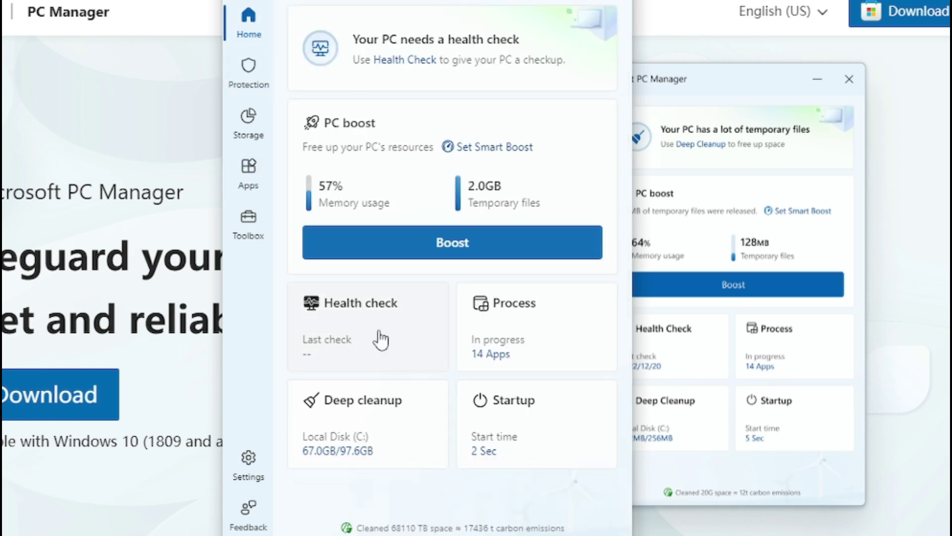
Examine the system, application, Recycle Bin and web cache items offered by Deep cleanup.
click(360, 432)
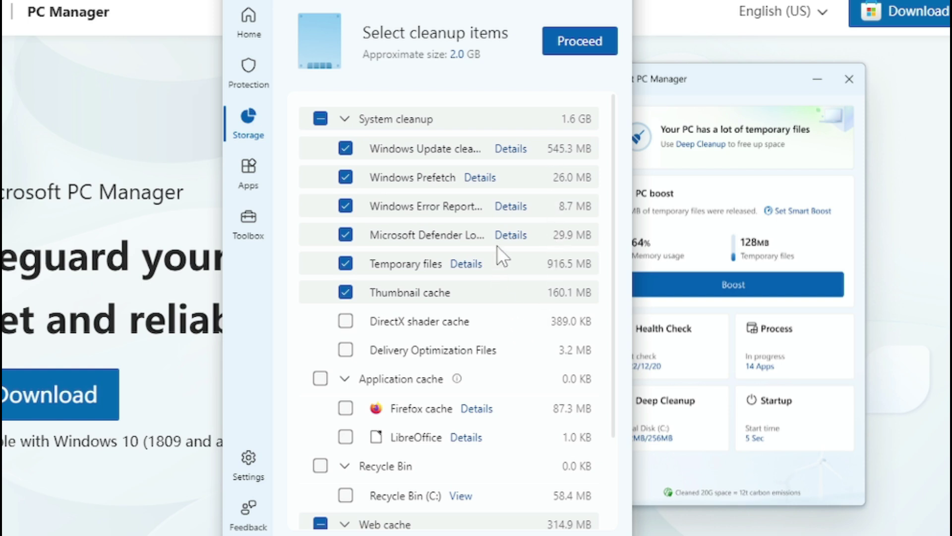
scroll(481, 385, down, 2)
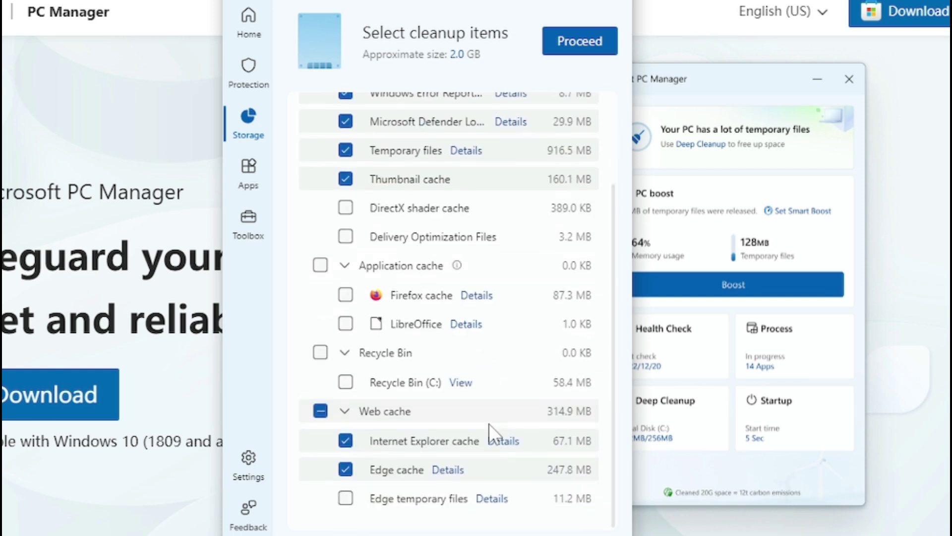
scroll(489, 444, up, 2)
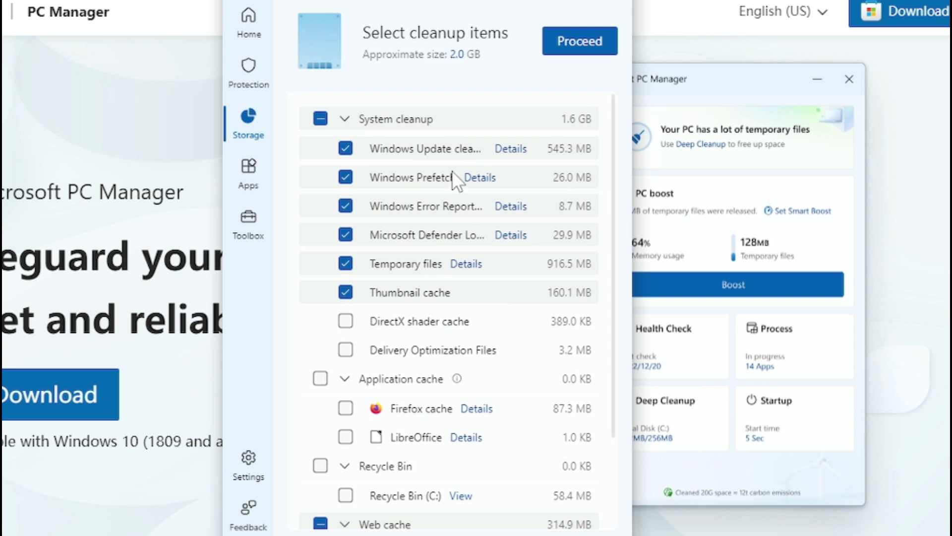
click(258, 34)
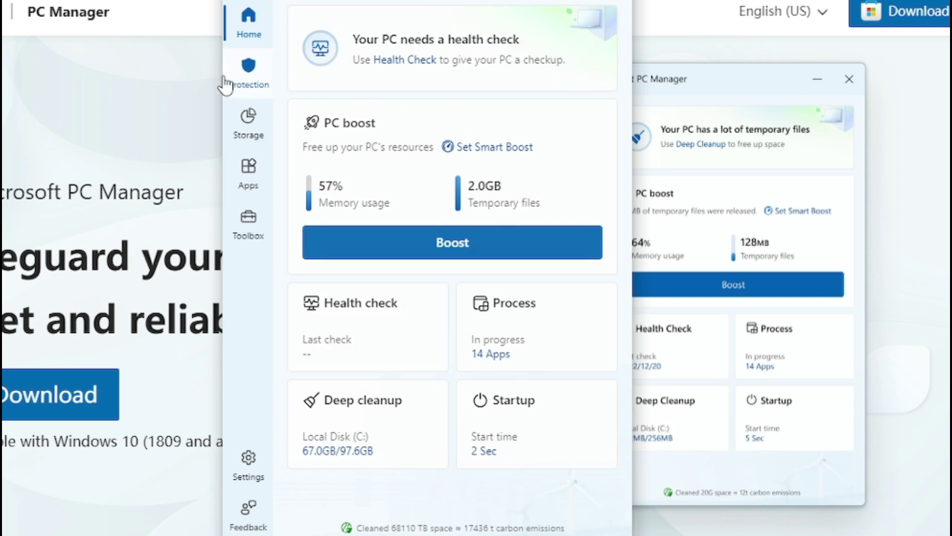
Try selecting Windows quality updates and the AMD PCI bus and Realtek Net driver updates, deselect the quality updates, and leave without updating.
click(250, 82)
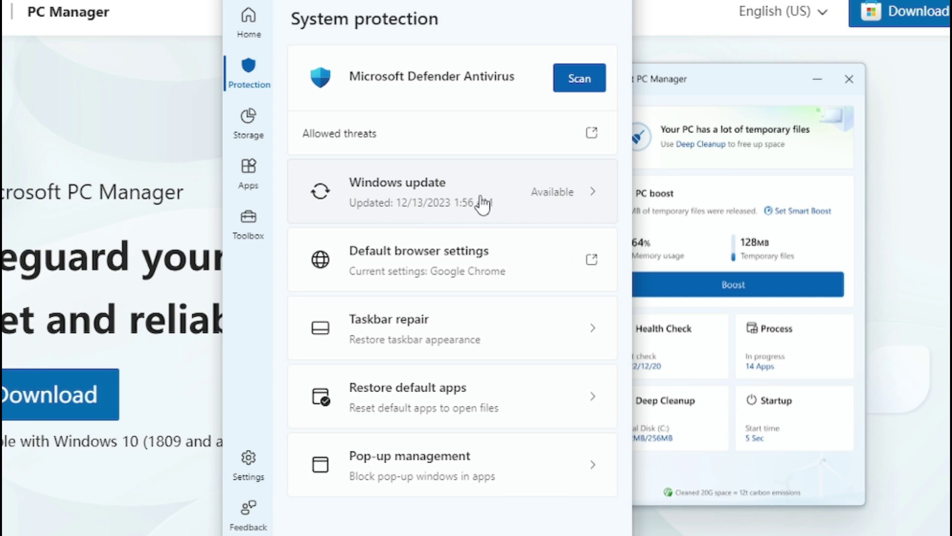
click(441, 205)
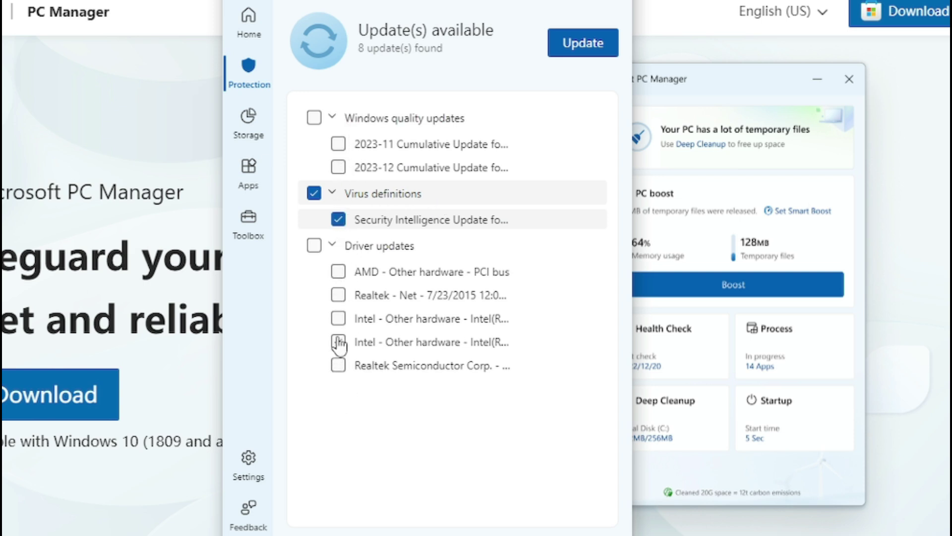
click(318, 121)
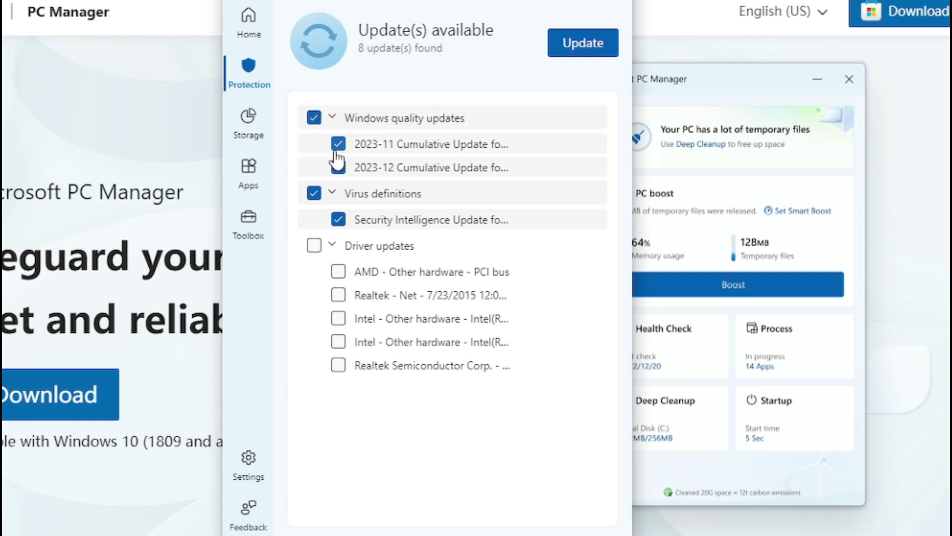
click(338, 271)
click(338, 295)
click(314, 118)
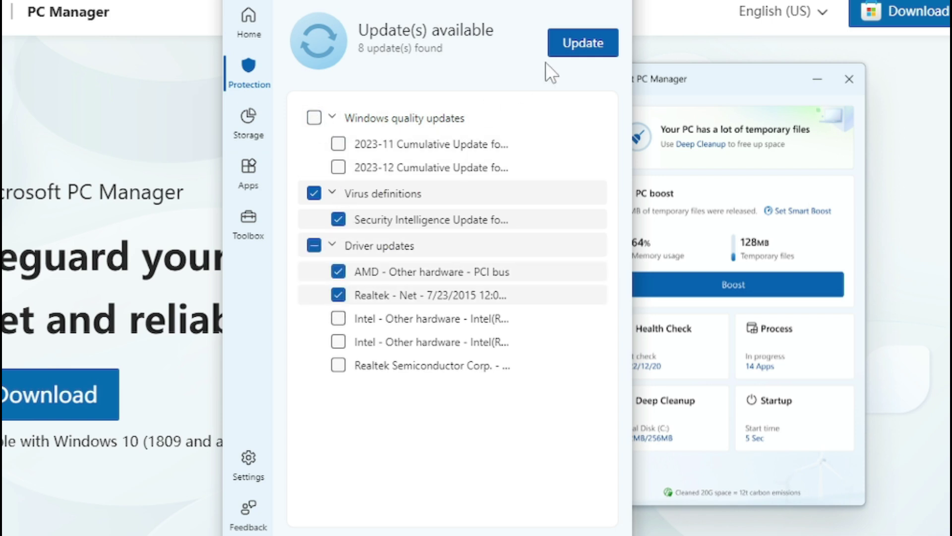
click(254, 67)
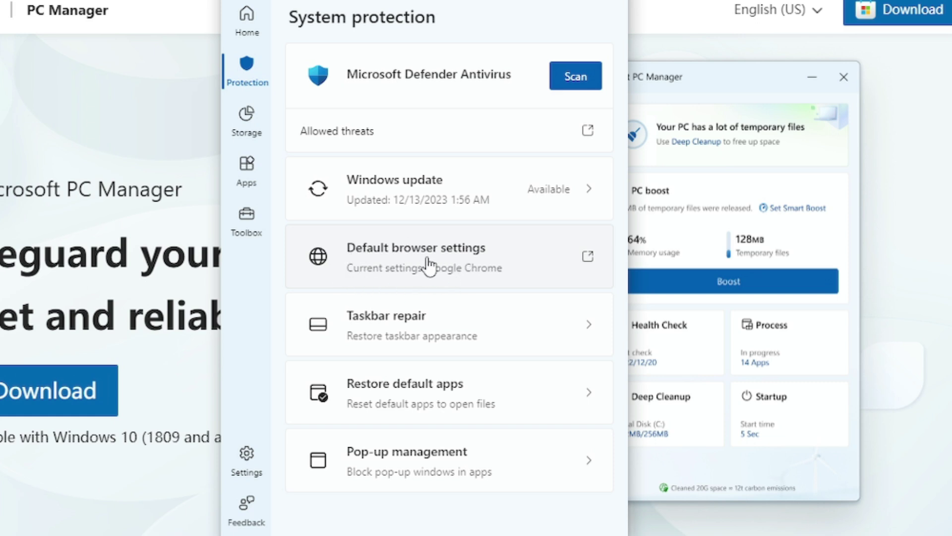
View the available default web browsers in Windows Settings without choosing one, and return to PC Manager's system protection page.
click(462, 267)
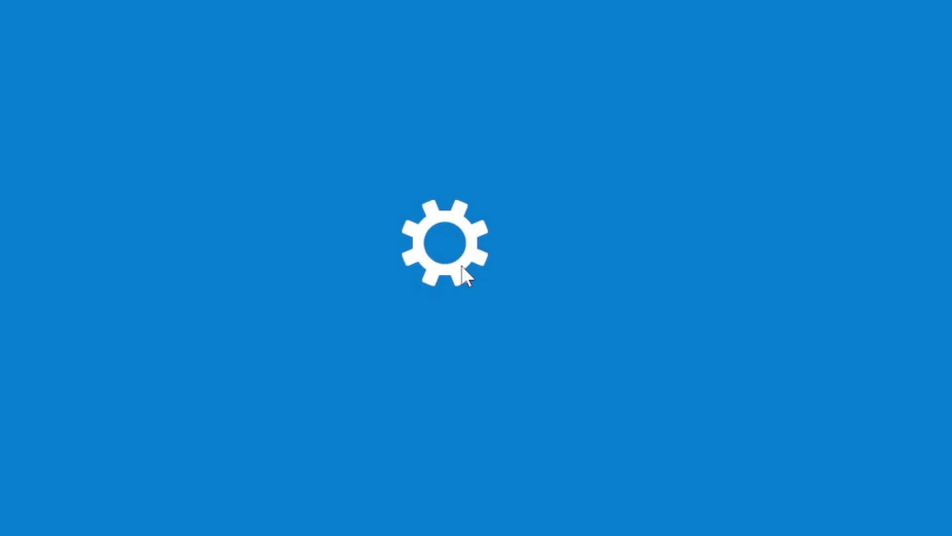
scroll(334, 329, down, 5)
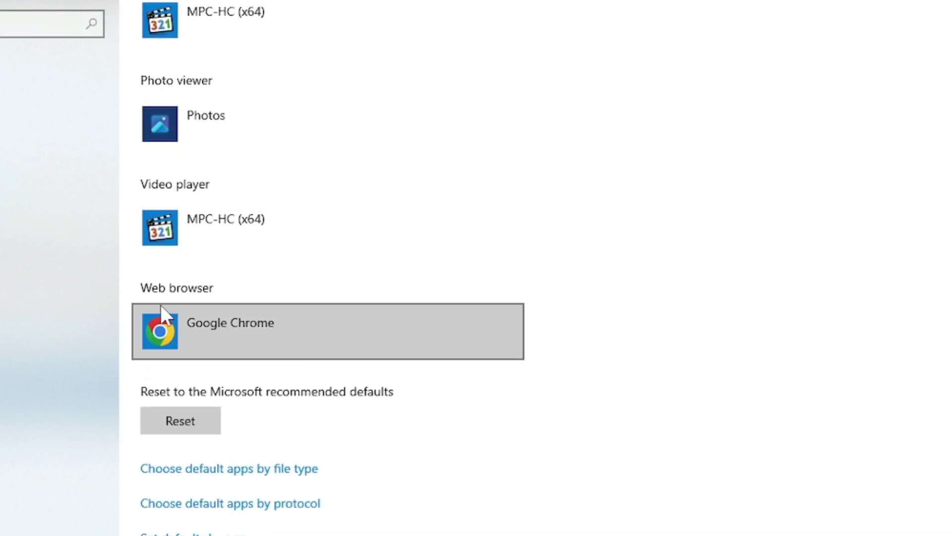
click(378, 332)
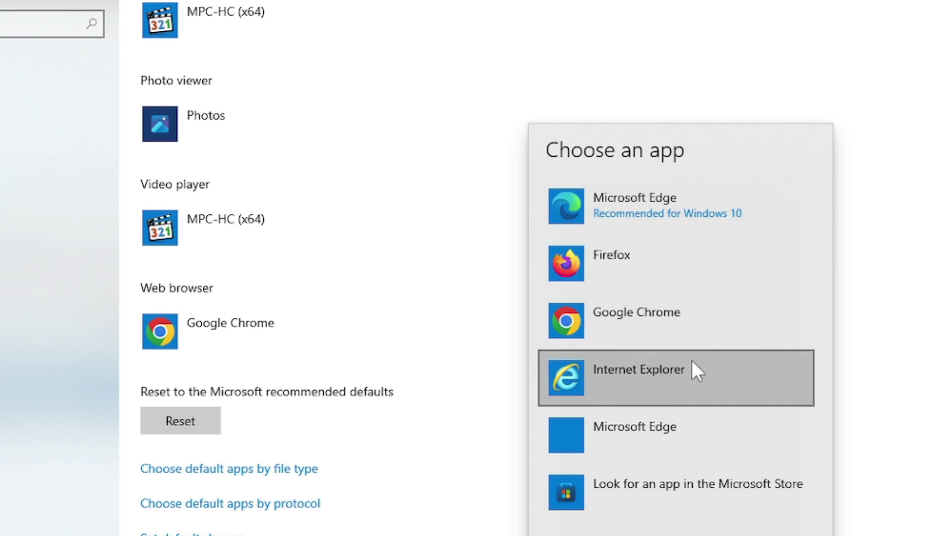
click(398, 110)
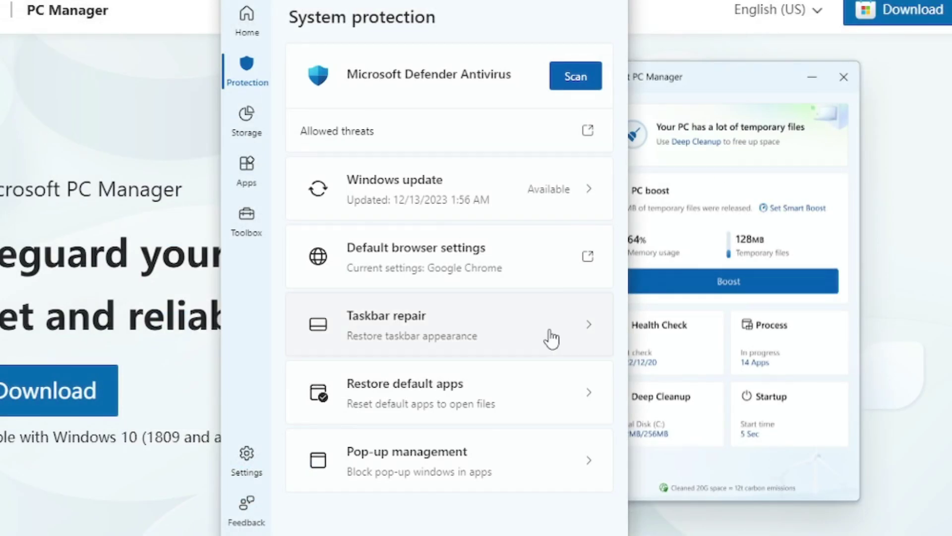
Check which taskbar items can be repaired and return to the system protection overview.
click(383, 336)
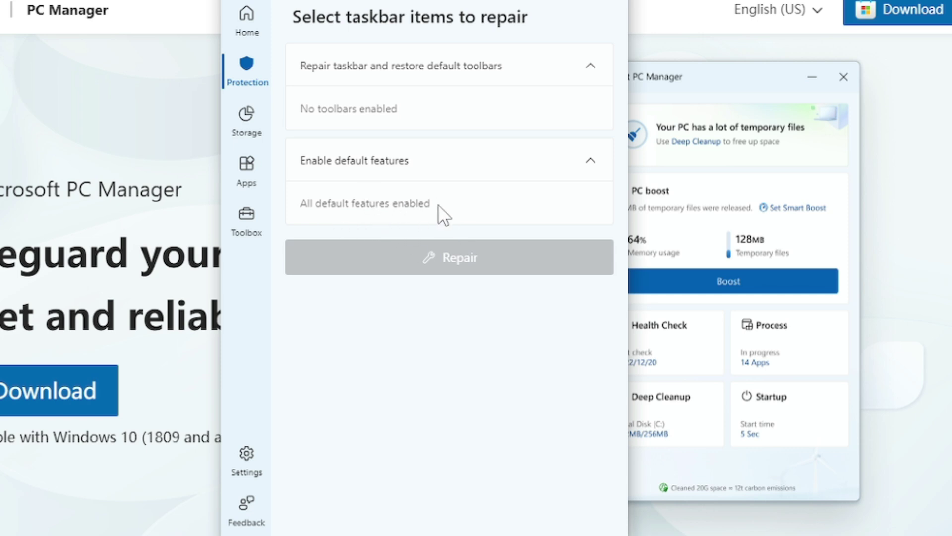
click(255, 77)
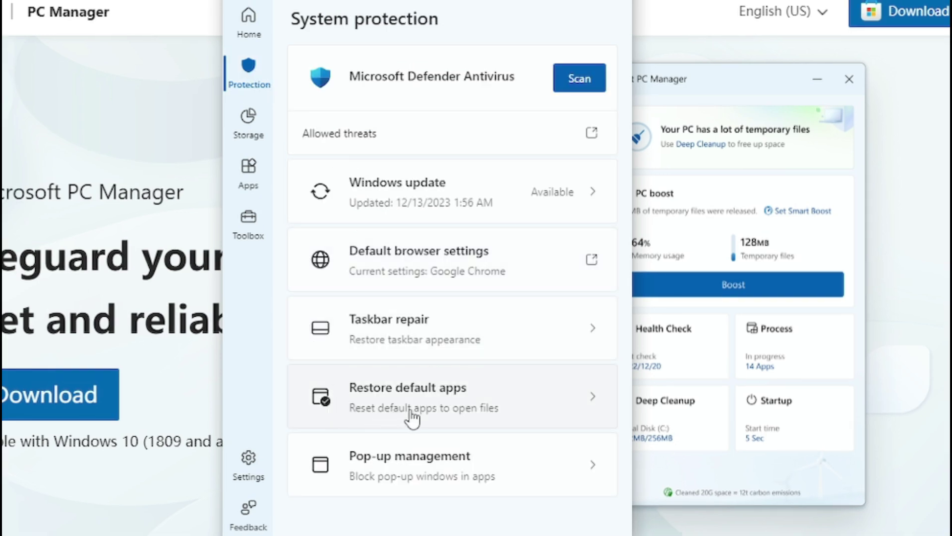
Check which default apps can be restored for Office documents, webpages and PDF documents, and return to the system protection overview.
click(427, 414)
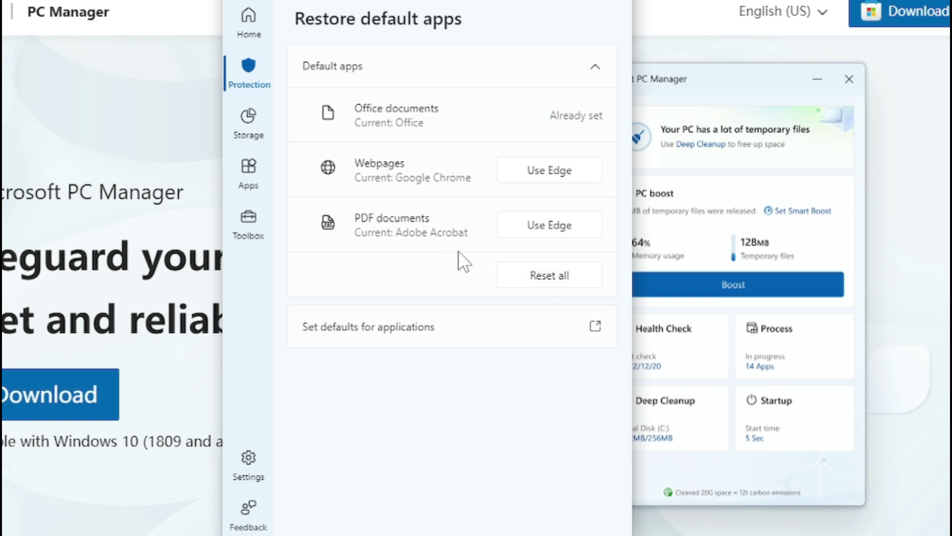
click(249, 74)
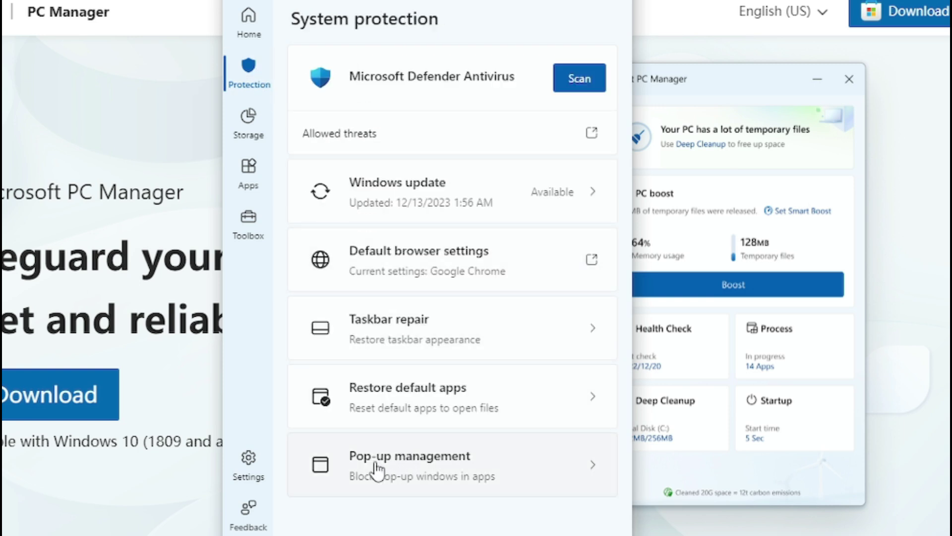
Try out pop-up blocking by enabling it and toggling the winrar block, turn it off again, and return to the system protection overview.
click(410, 468)
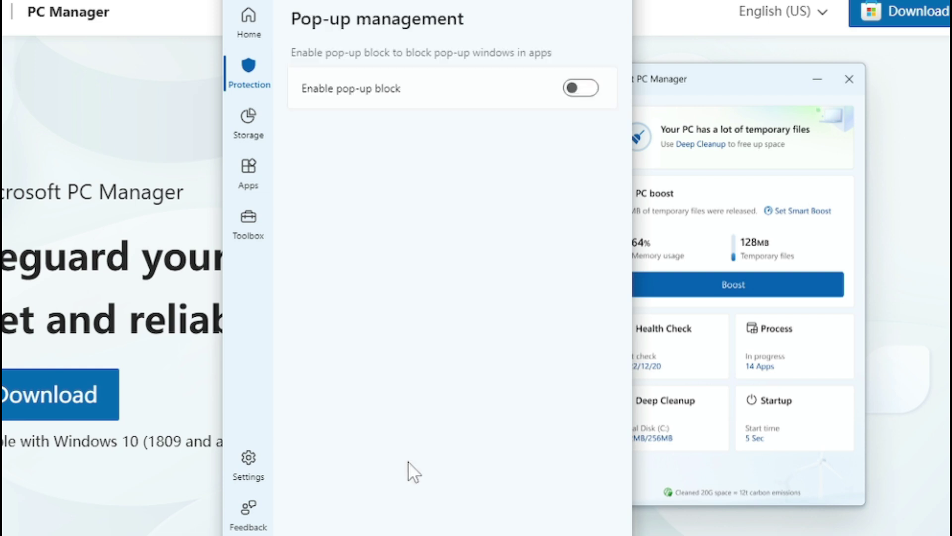
click(588, 96)
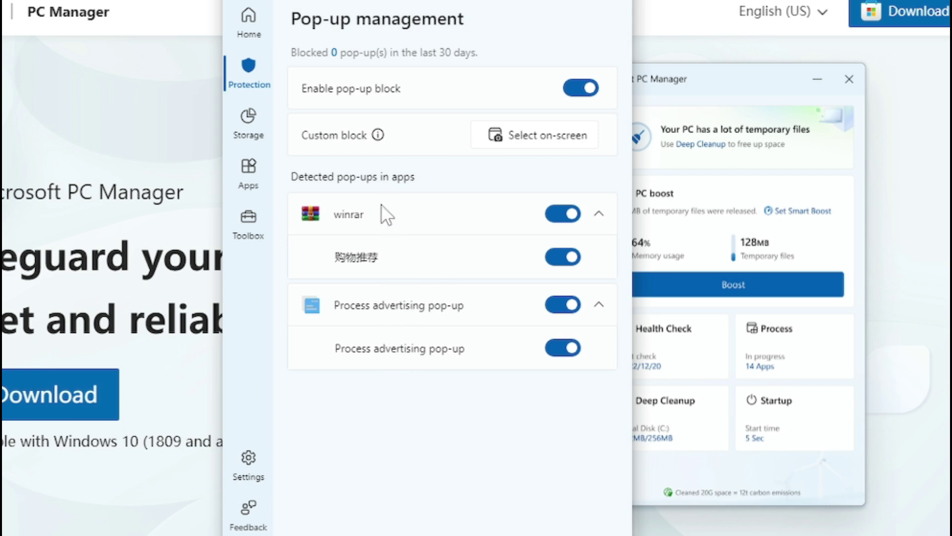
click(557, 213)
click(557, 214)
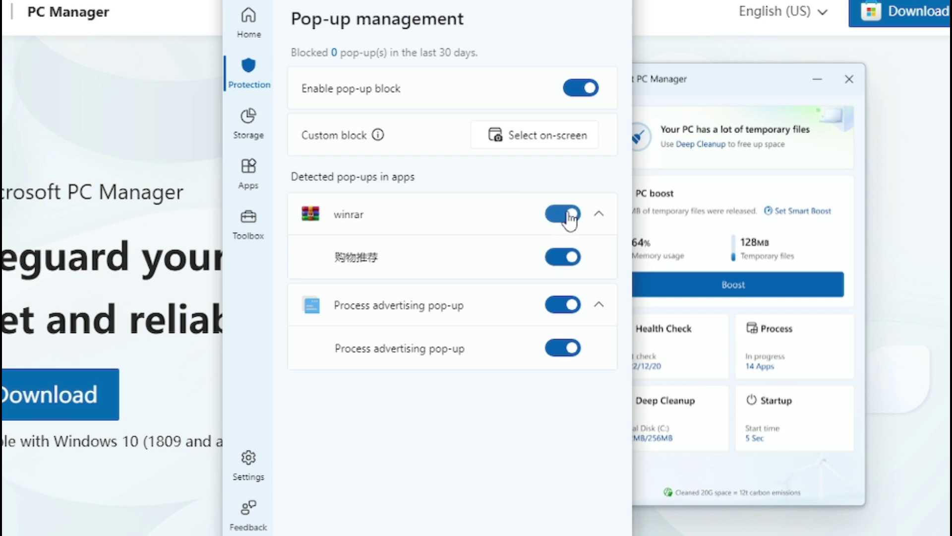
click(574, 97)
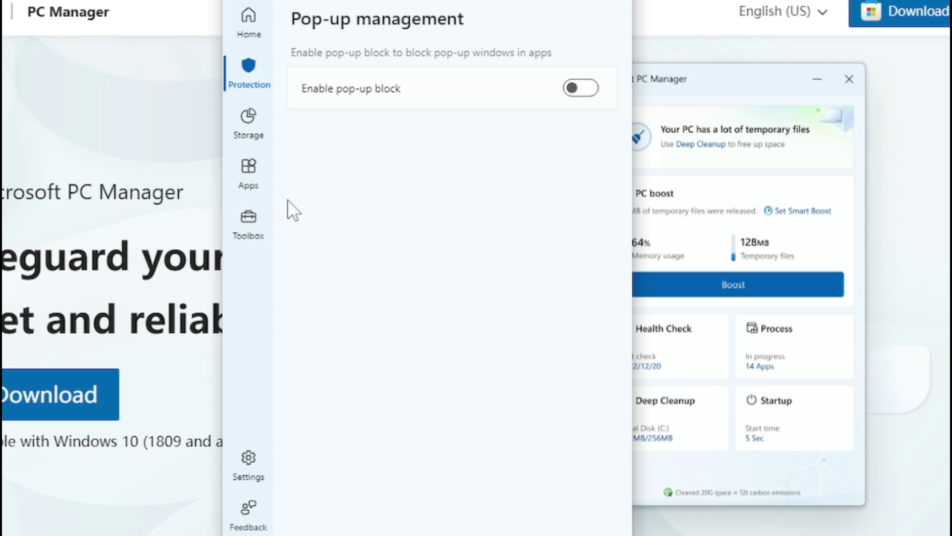
click(251, 70)
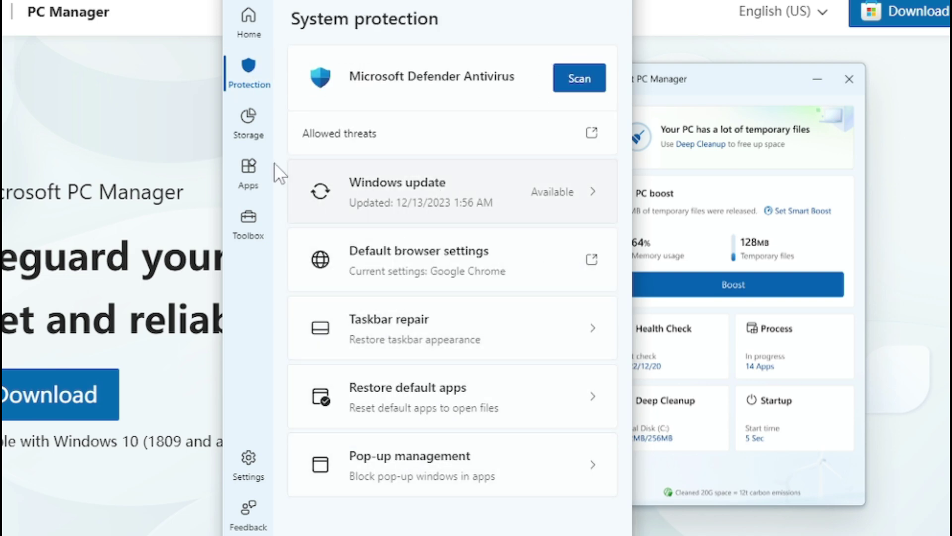
View the large-file size and type filters for the C: drive in storage management, try the >50 MB size, and return.
click(251, 138)
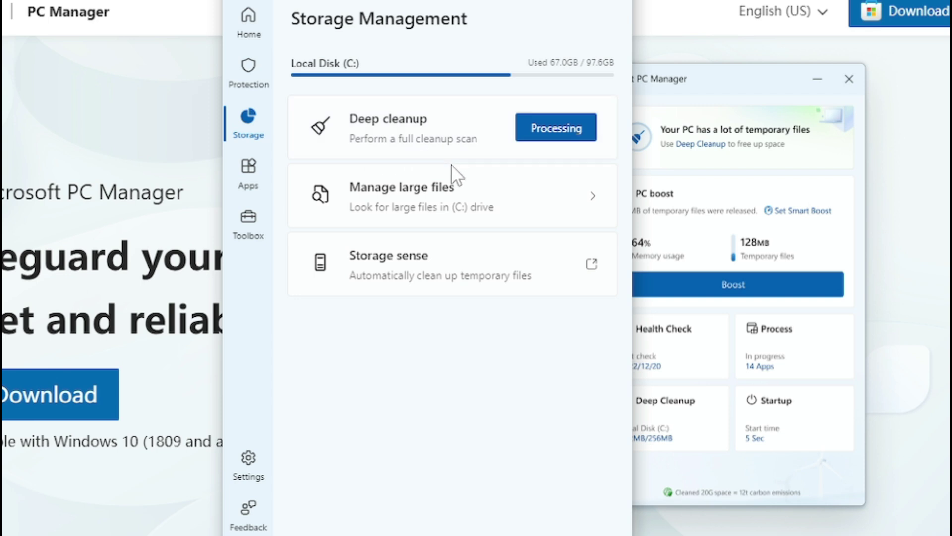
click(425, 210)
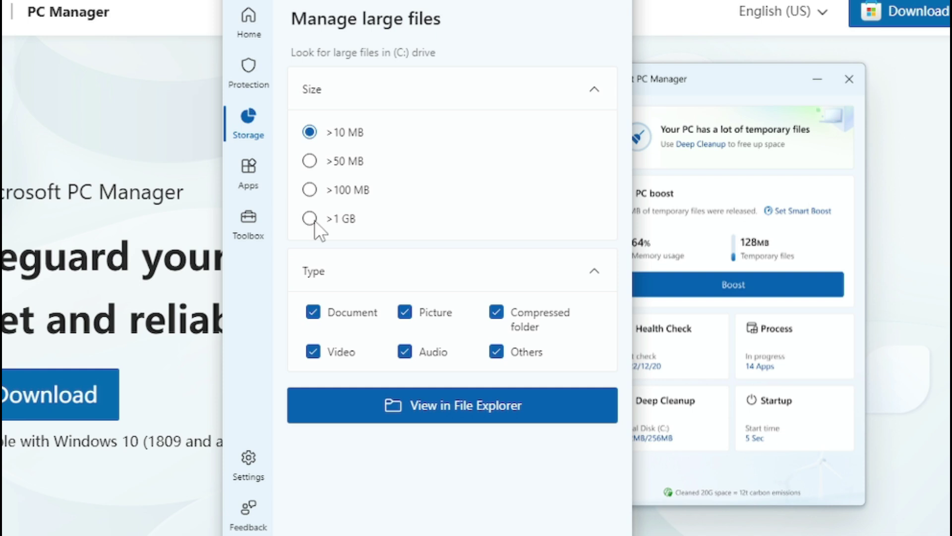
click(346, 164)
click(252, 124)
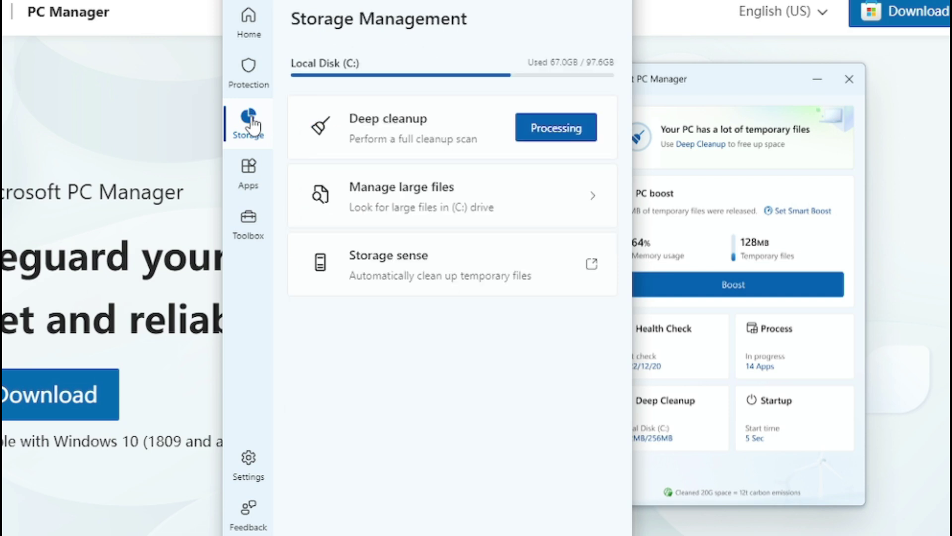
View the Storage Sense configuration and the Recycle Bin deletion intervals in Windows Settings without changing them, and return to PC Manager.
click(405, 271)
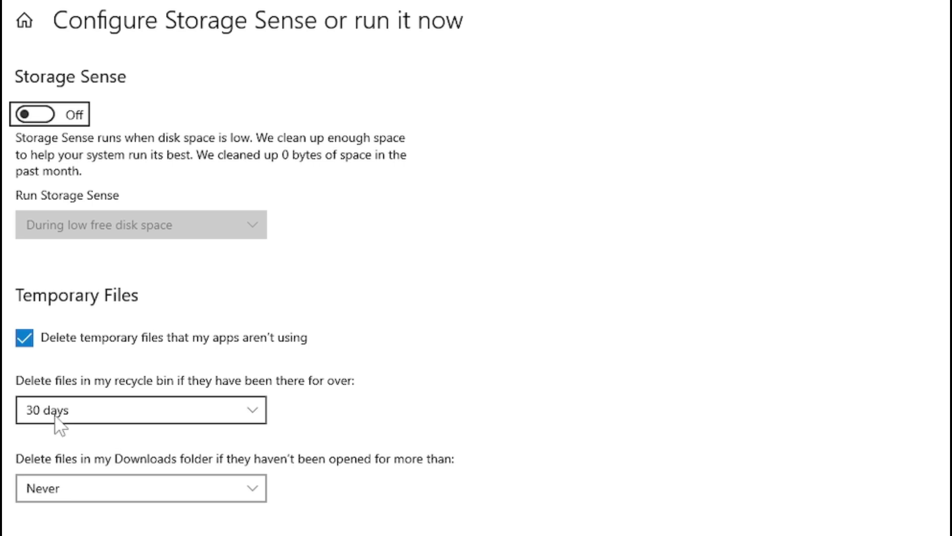
click(69, 413)
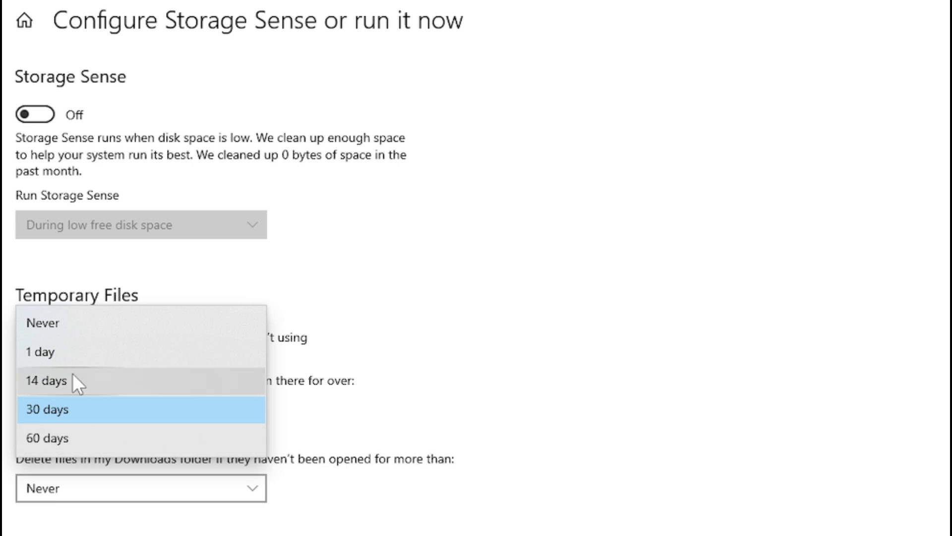
click(264, 194)
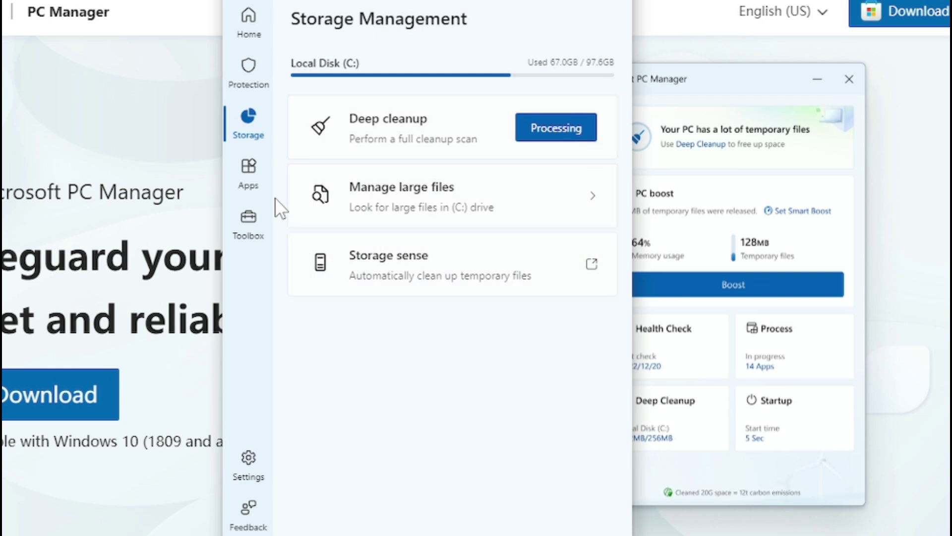
Review the running processes and the startup apps in app management, and return to its overview.
click(252, 182)
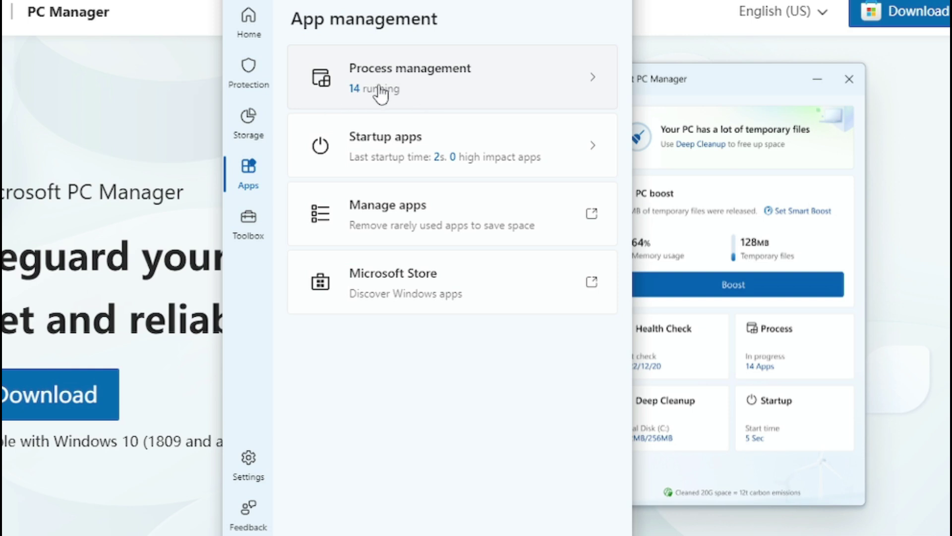
click(421, 94)
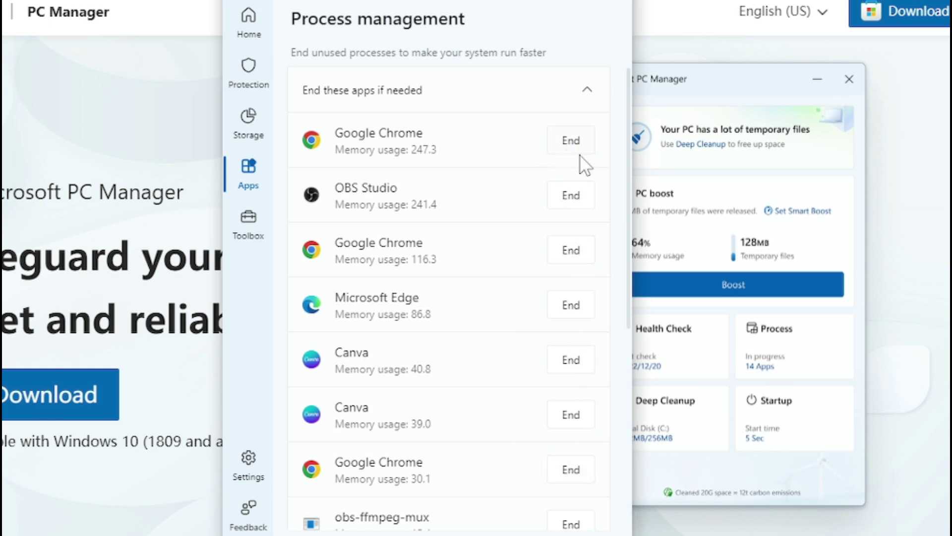
click(251, 172)
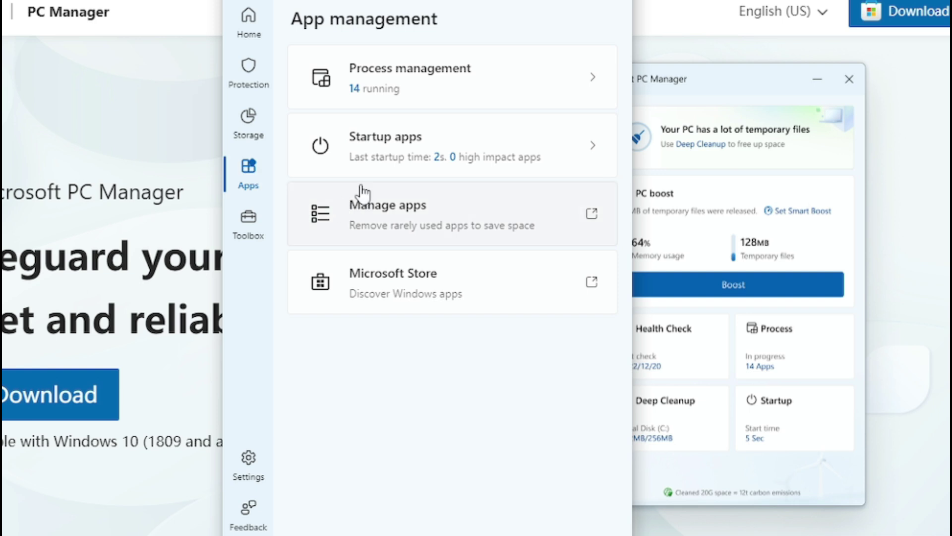
click(395, 168)
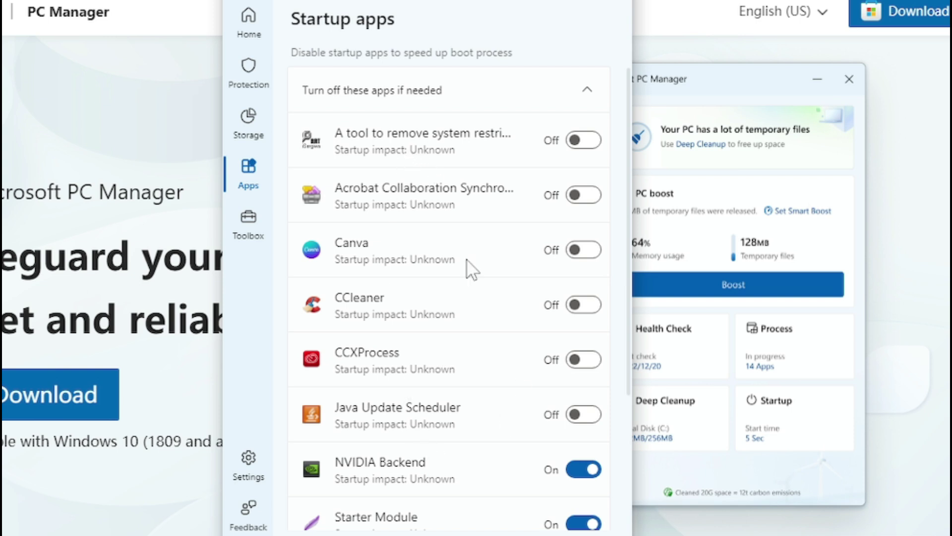
click(254, 185)
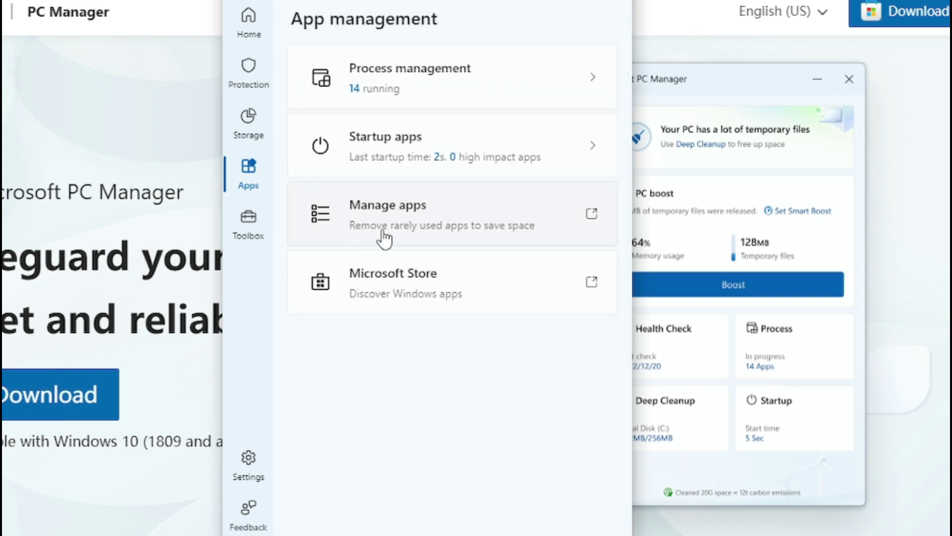
Browse the installed apps in Windows Settings and view the modify and uninstall options for Adobe Acrobat (64-bit).
click(399, 232)
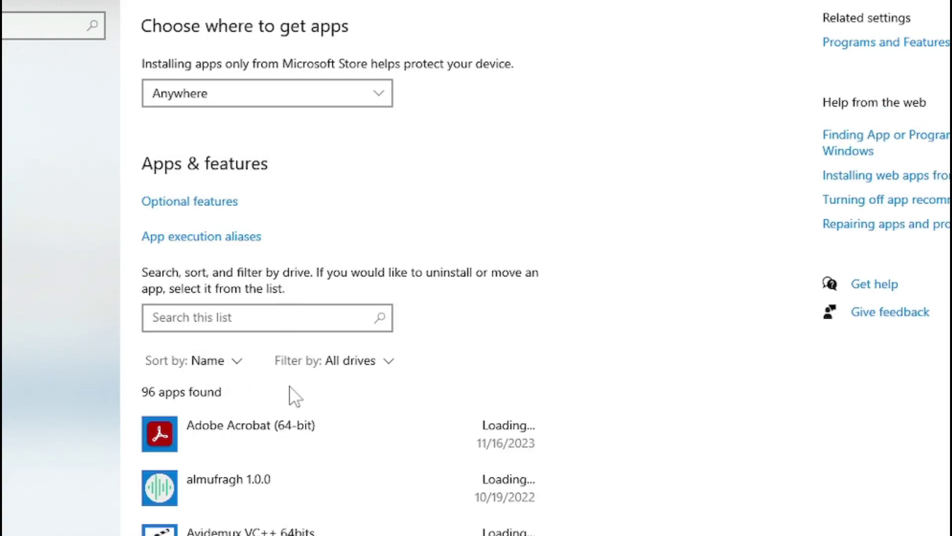
scroll(291, 389, down, 6)
scroll(291, 395, up, 6)
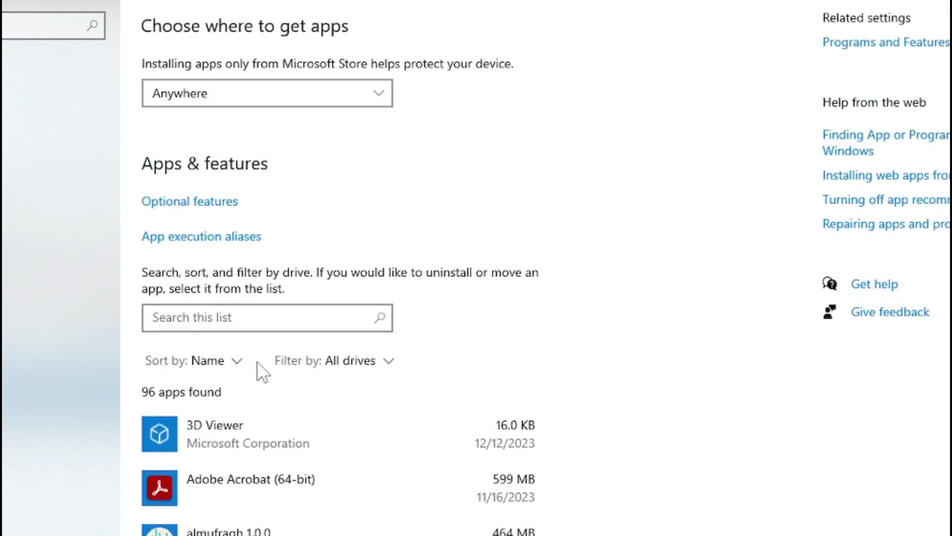
scroll(257, 362, down, 6)
scroll(257, 362, up, 3)
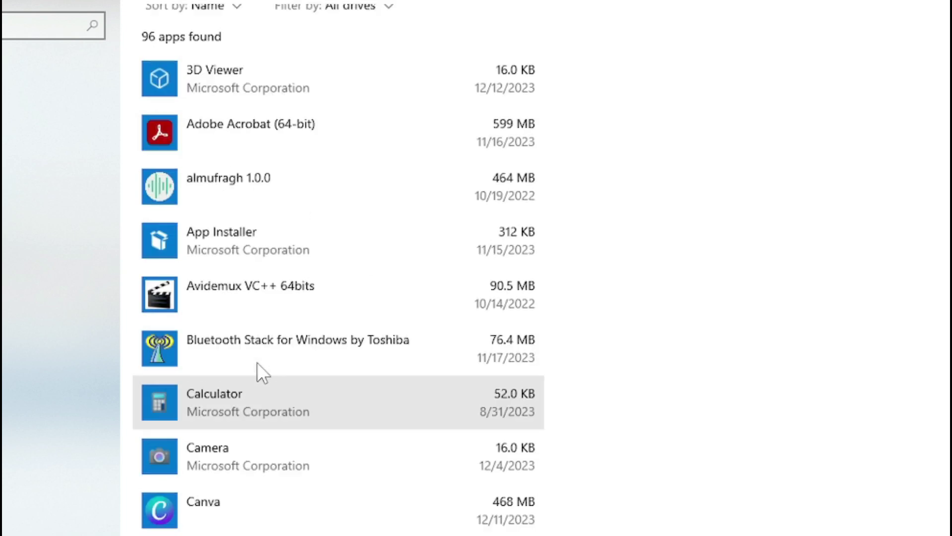
click(238, 288)
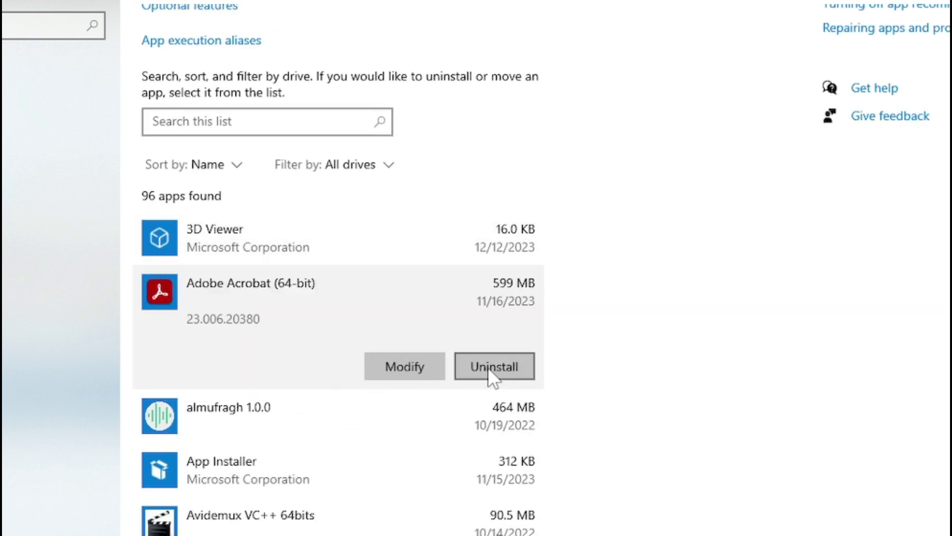
scroll(247, 413, down, 5)
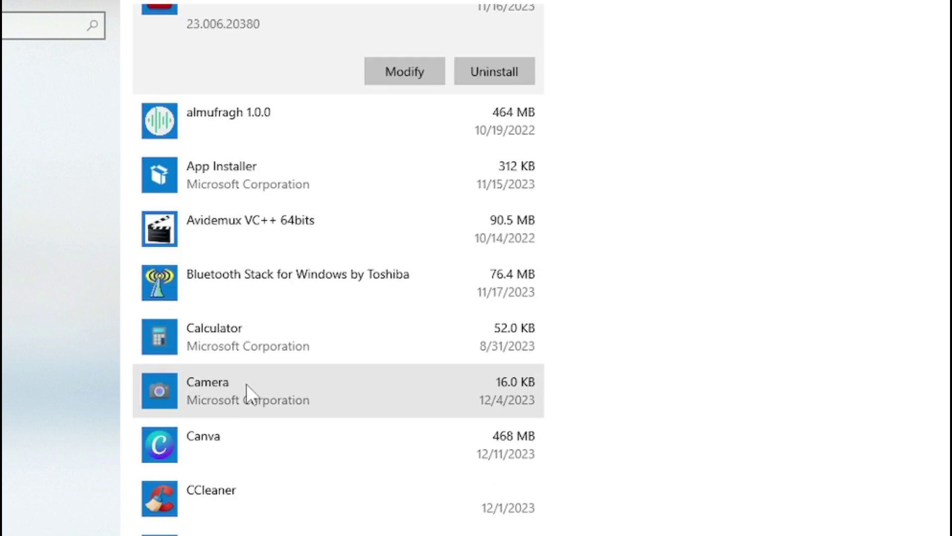
scroll(233, 382, down, 2)
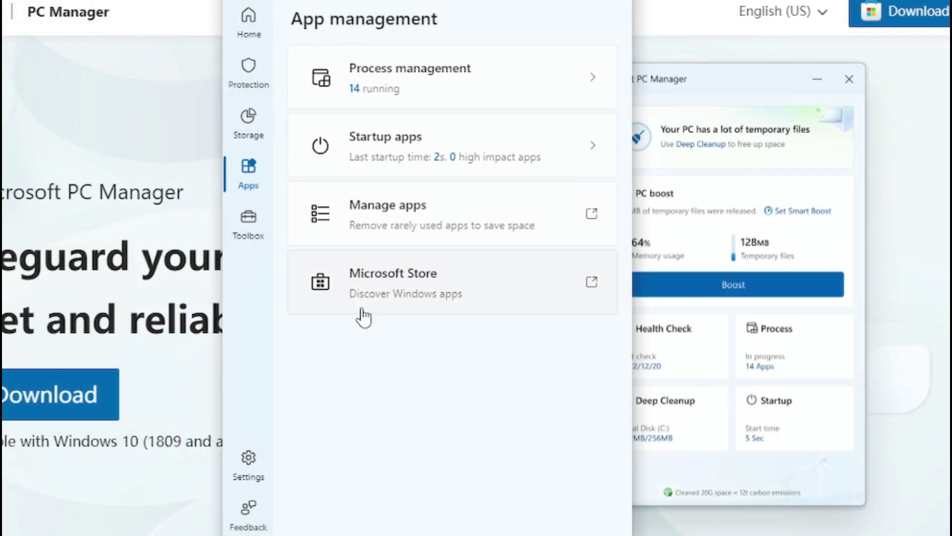
View the Microsoft Store home page from app management and close the store window.
click(388, 296)
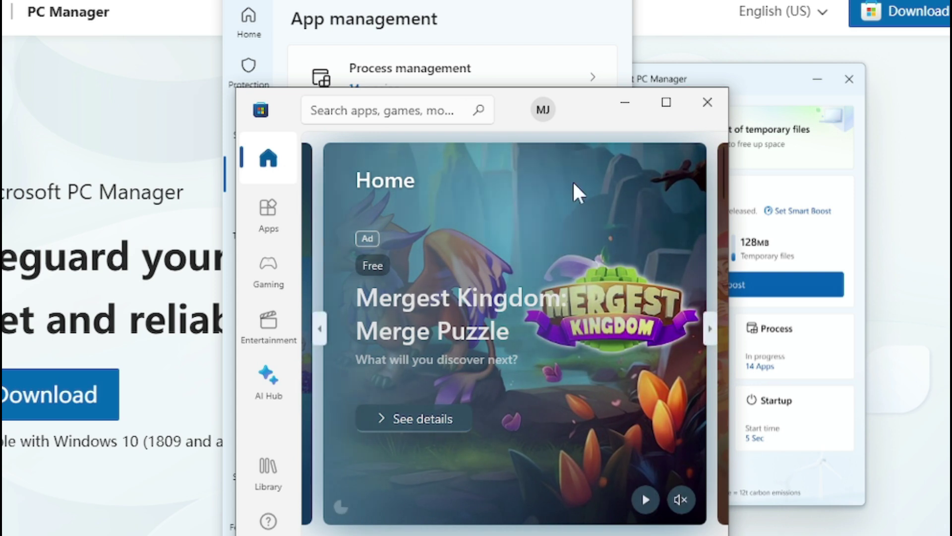
click(715, 101)
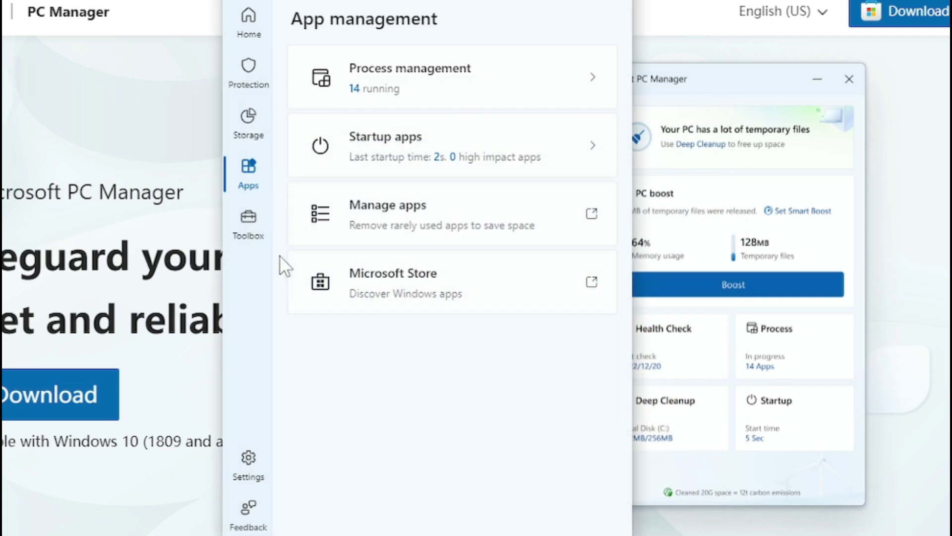
Try showing the Toolbox toolbar on the desktop, look over its shortcuts, and turn it off again.
click(251, 230)
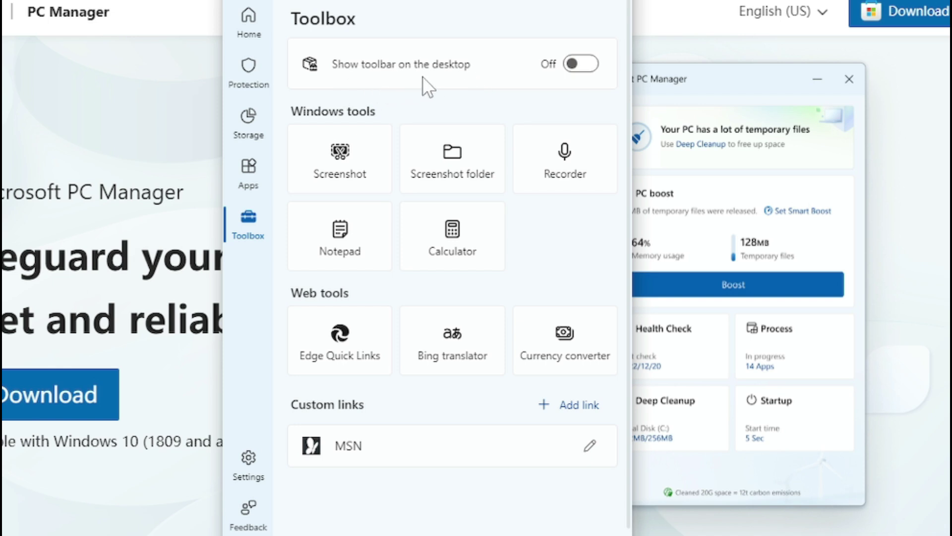
click(592, 71)
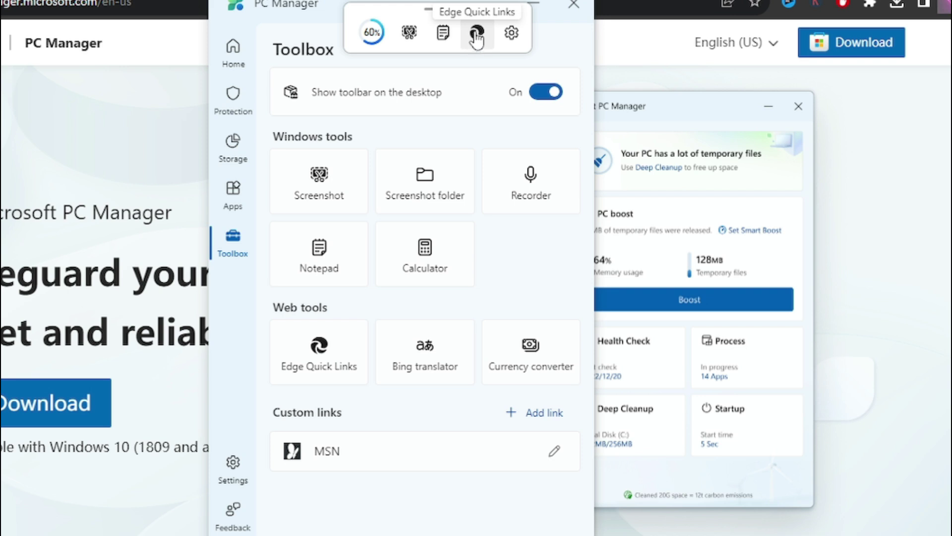
click(544, 92)
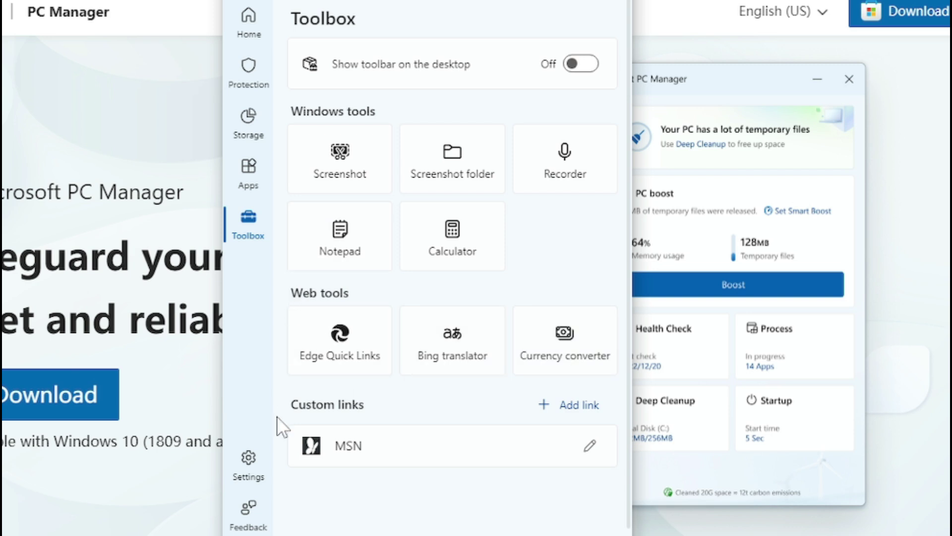
View PC Manager's own boost, shortcut and general settings.
click(249, 463)
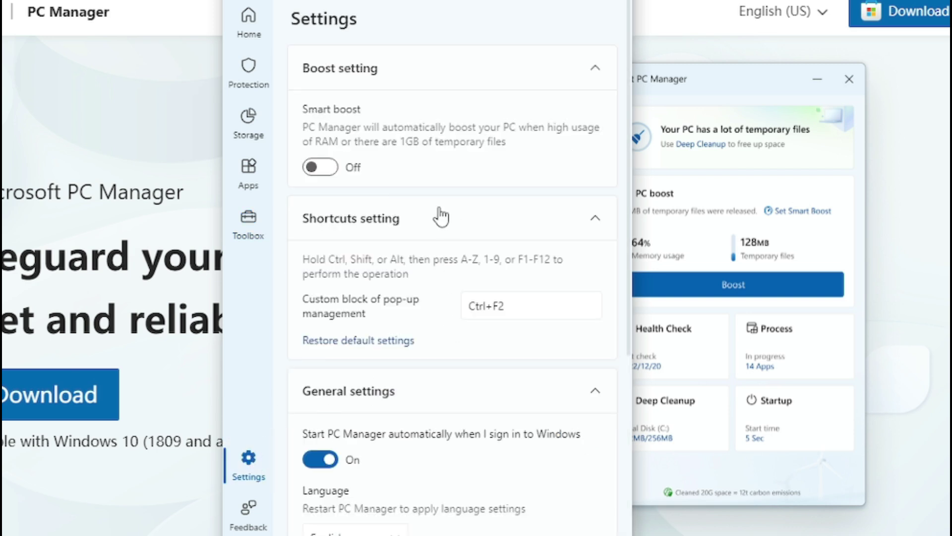